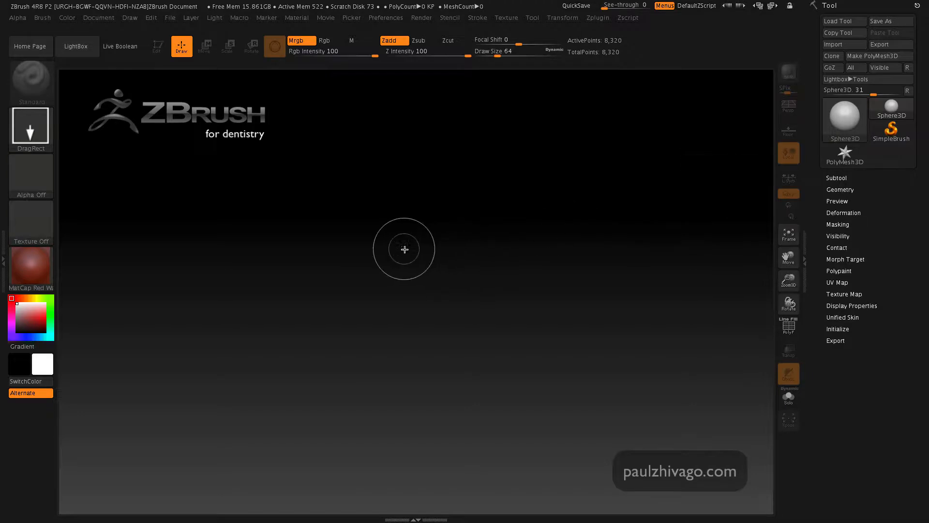
Step: Draw a Sphere3D in the middle of the canvas and put it in Edit mode
mouse_move(404, 248)
left_mouse_down()
mouse_move(427, 336)
mouse_move(413, 379)
left_mouse_up()
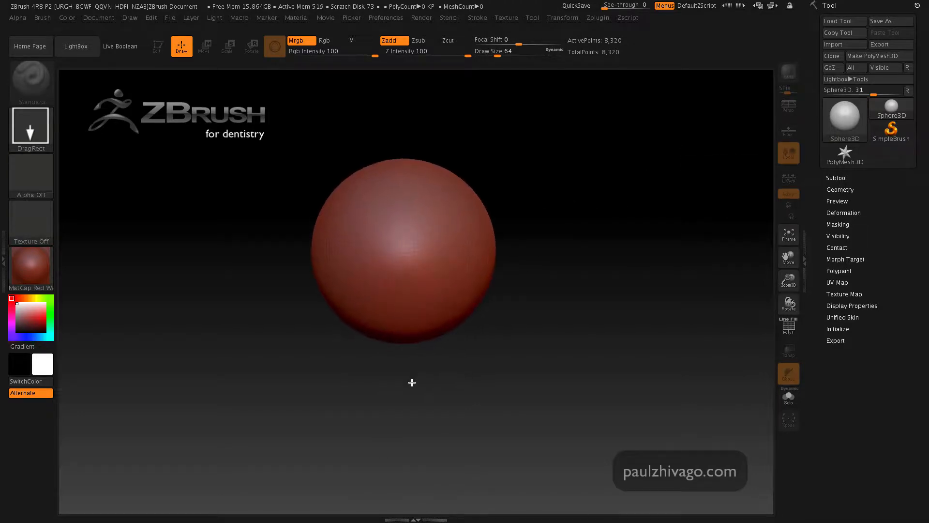
key("t")
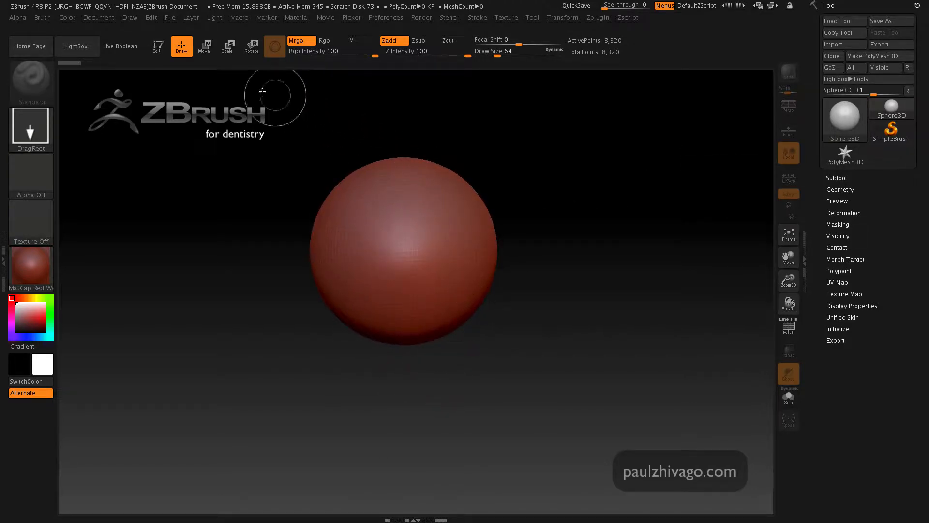
left_click(160, 47)
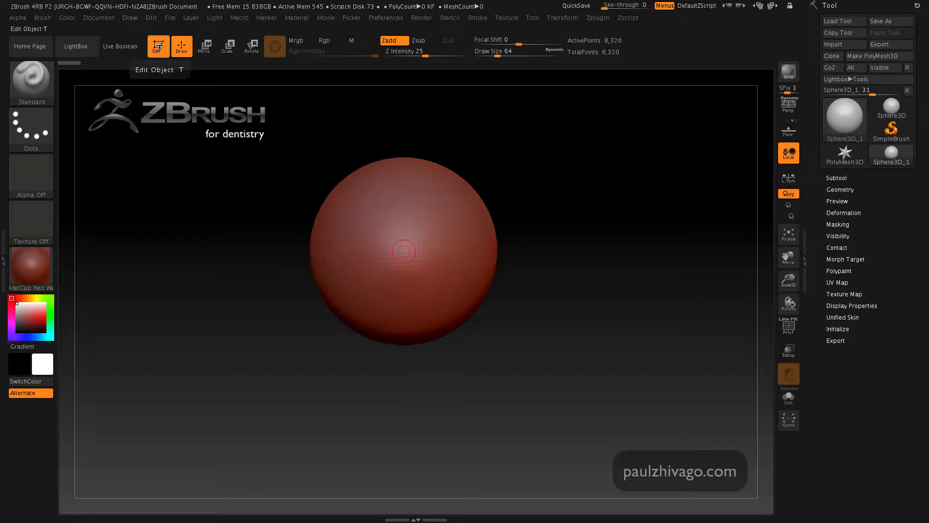
left_click(159, 48)
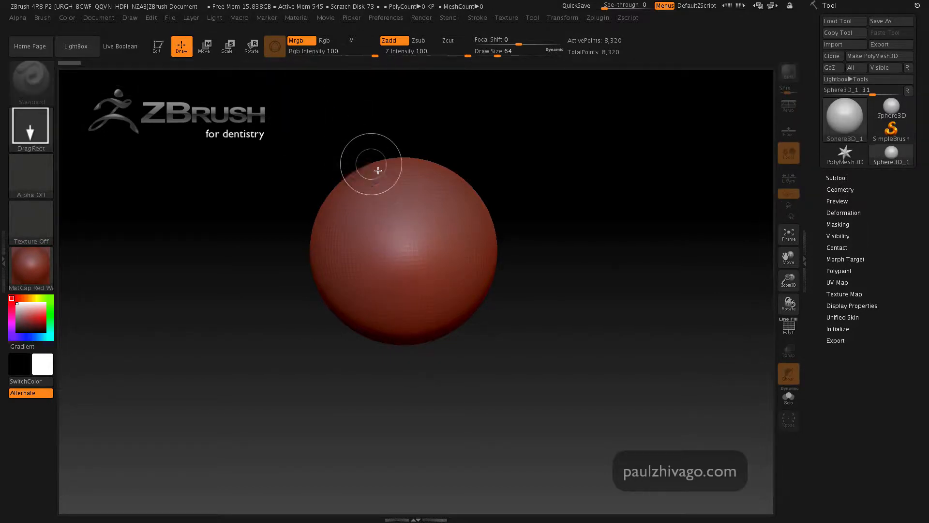
left_click(157, 48)
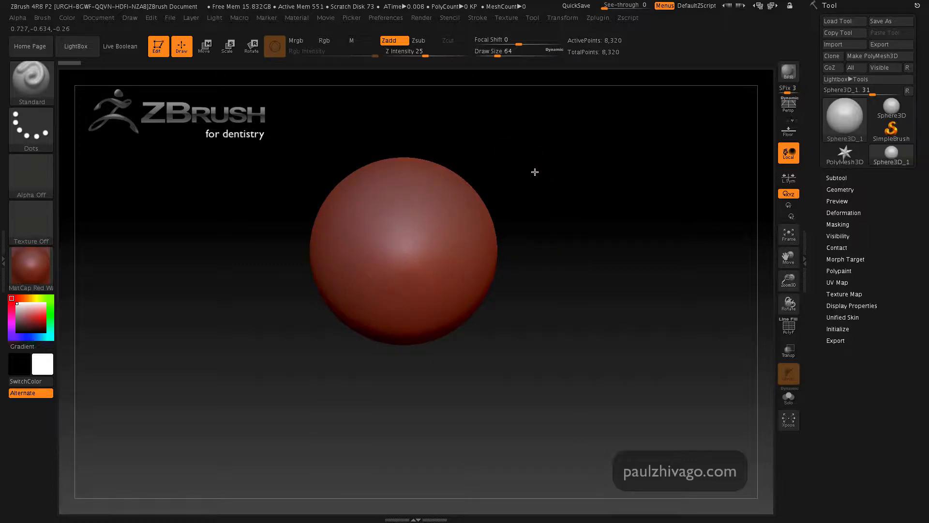
Step: Apply the MatCap GreenRoma material to the sphere
left_click(43, 276)
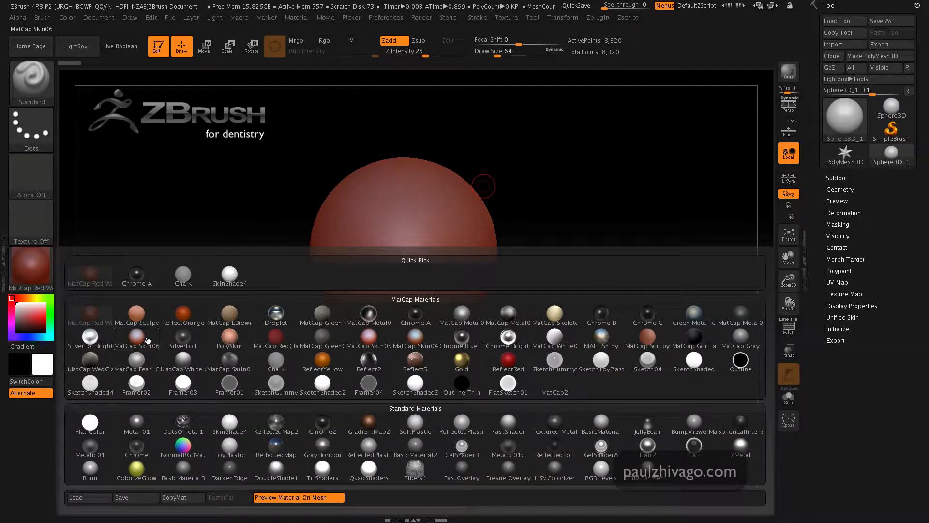
mouse_move(326, 318)
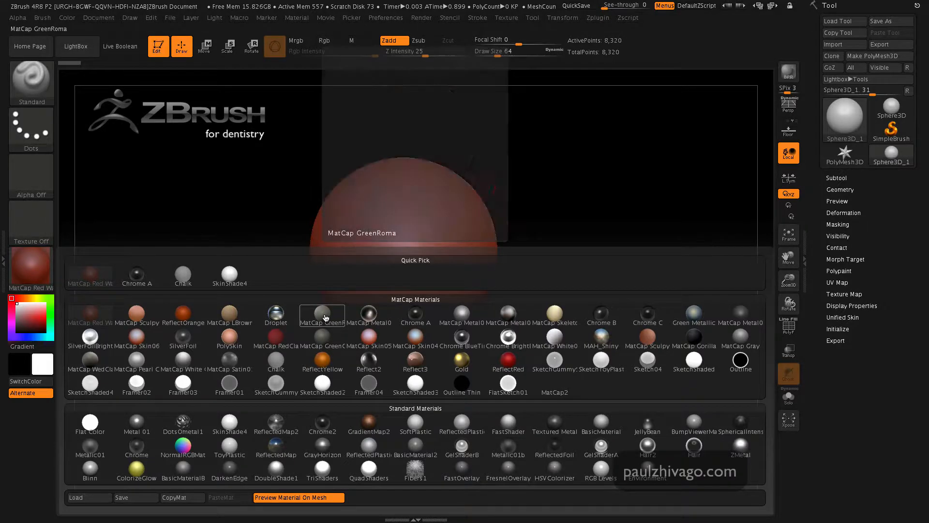
left_click(327, 319)
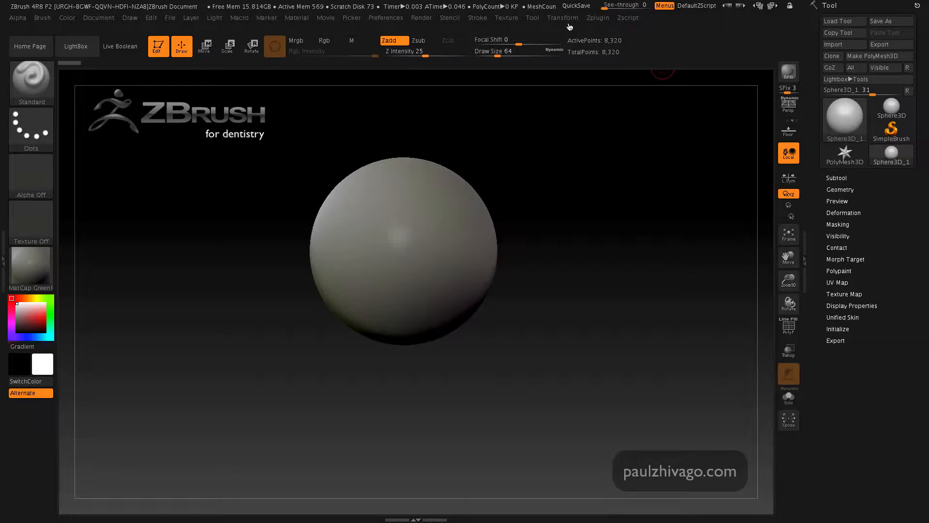
Step: Import the upper jaw scan STL file with the 3D Print Hub plugin
left_click(598, 19)
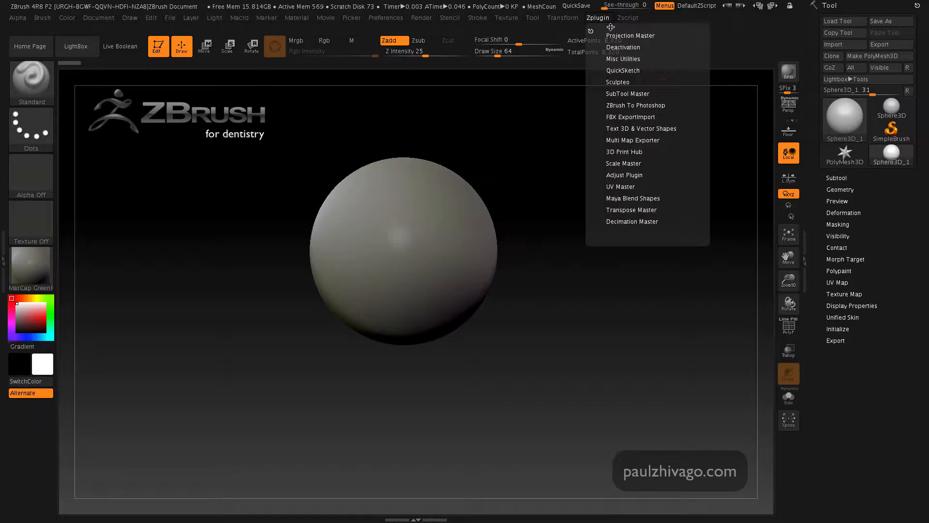
left_click(629, 151)
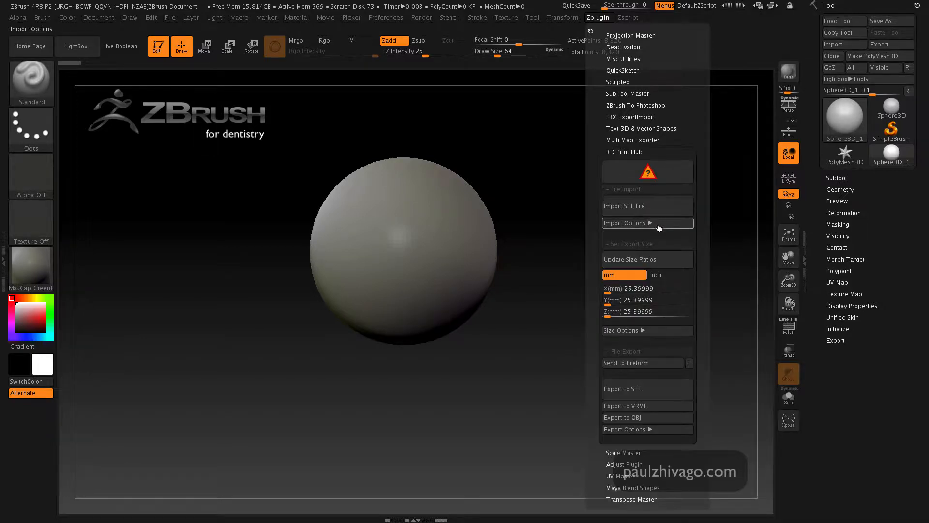
left_click(655, 209)
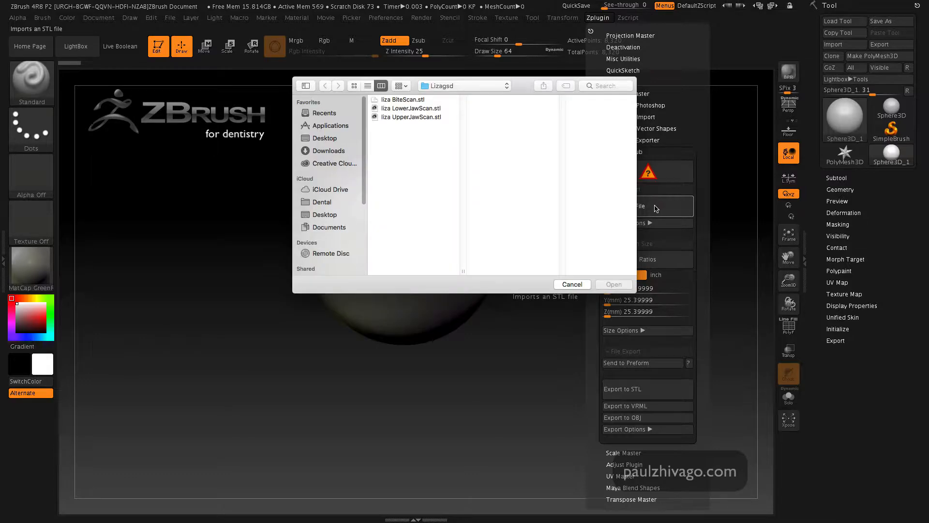
left_click(418, 118)
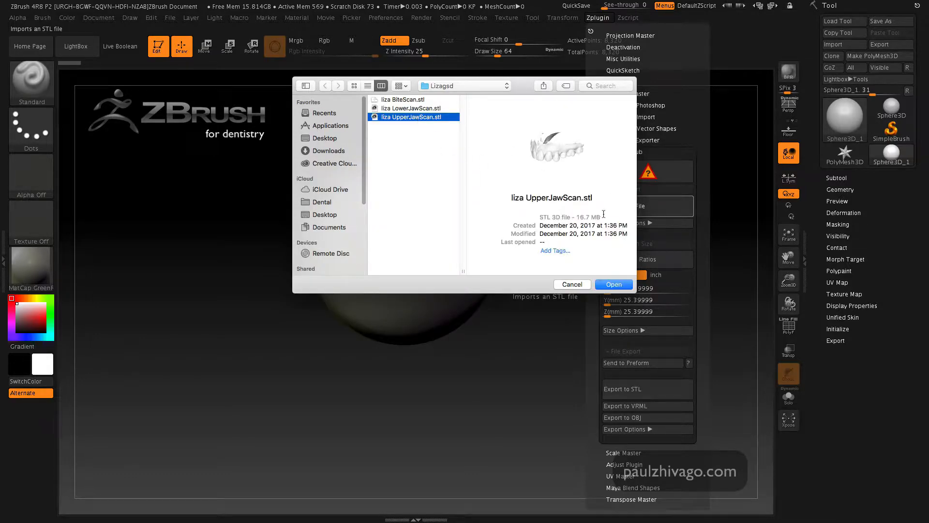
left_click(613, 285)
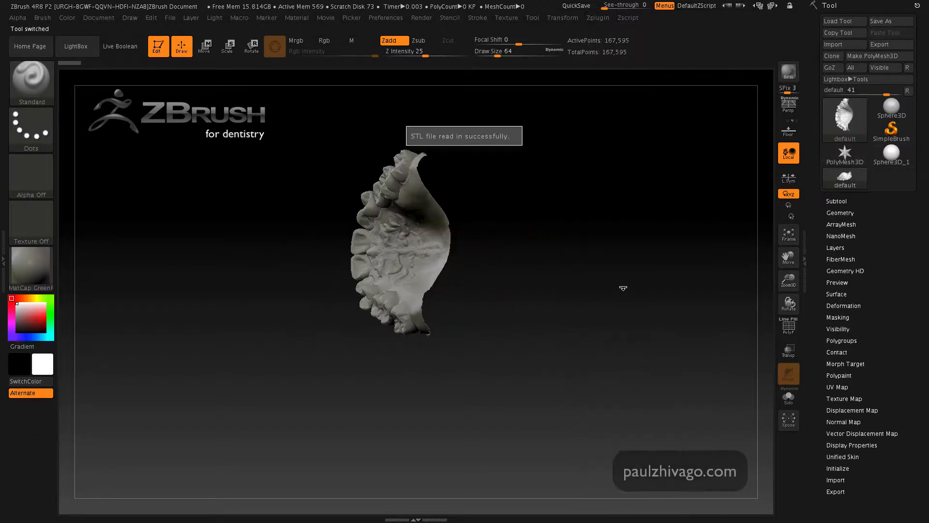
Step: Orient the upper jaw scan to a level front view of the teeth and enlarge it on the canvas
left_click_drag(556, 278, 460, 301)
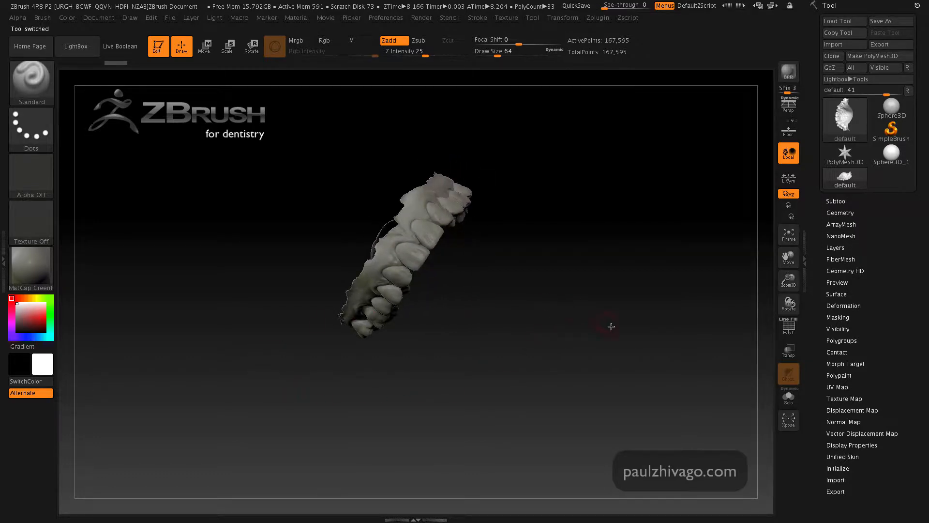
left_click_drag(611, 326, 614, 339)
left_click_drag(528, 405, 444, 340)
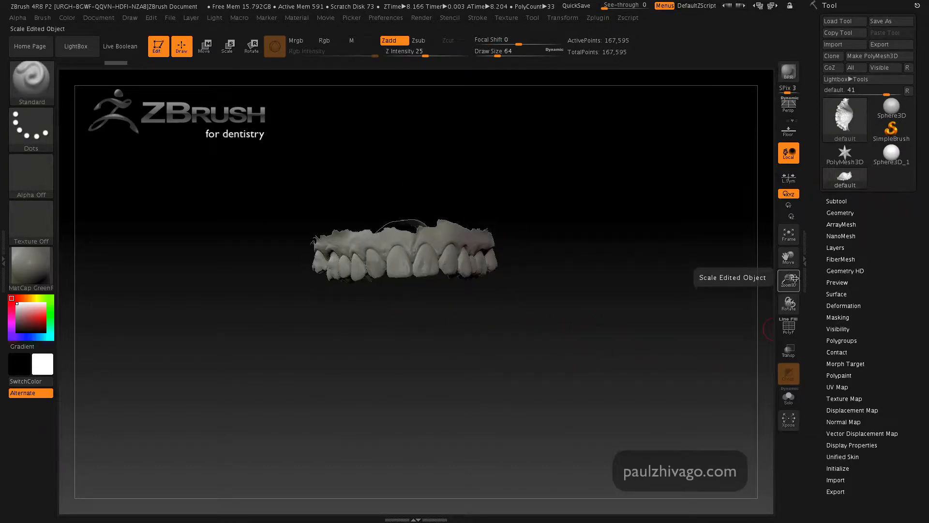
left_click_drag(789, 282, 788, 328)
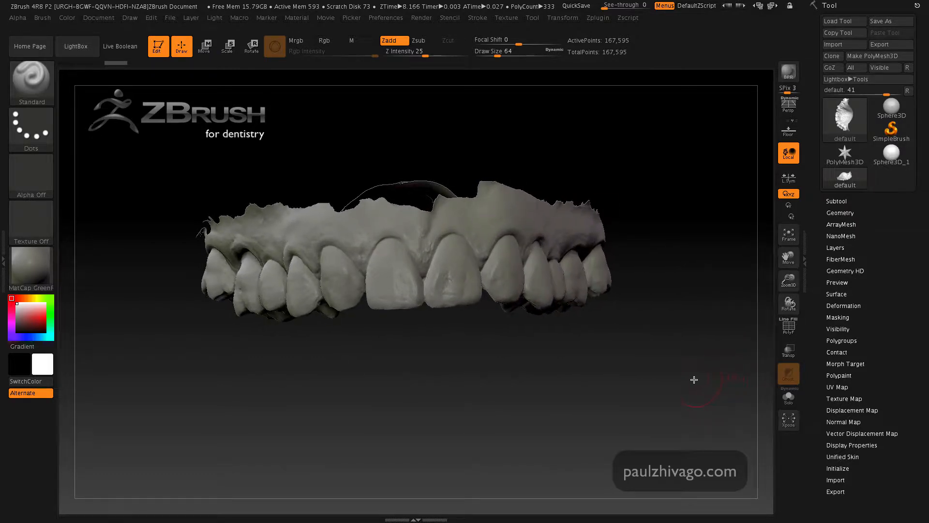
mouse_move(640, 368)
left_mouse_down()
mouse_move(666, 371)
mouse_move(616, 367)
mouse_move(640, 367)
left_mouse_up()
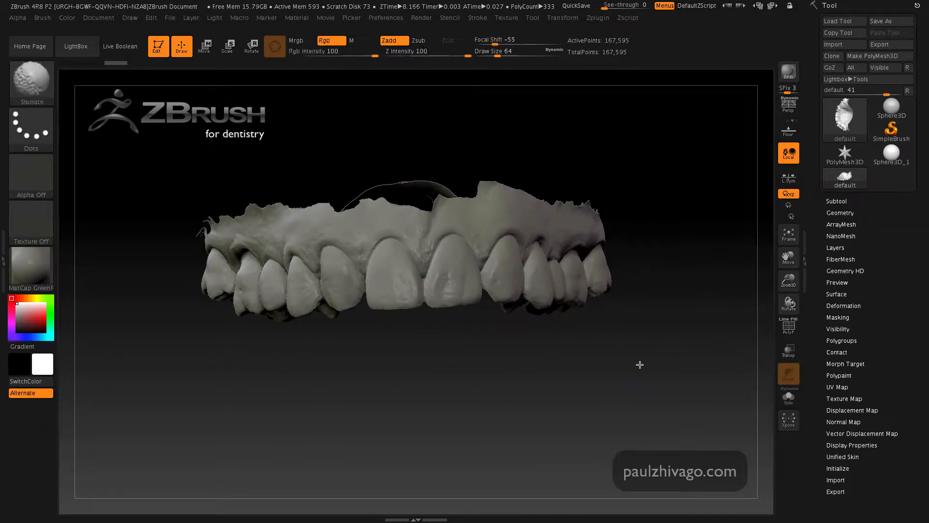
mouse_move(650, 317)
left_mouse_down()
mouse_move(627, 334)
mouse_move(645, 326)
left_mouse_up()
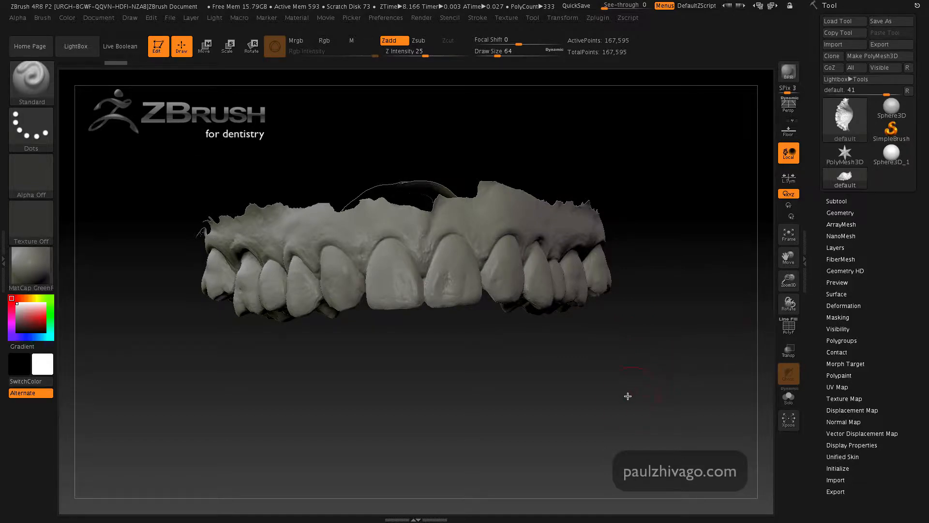
mouse_move(627, 394)
left_mouse_down()
mouse_move(623, 294)
mouse_move(618, 429)
mouse_move(624, 412)
left_mouse_up()
Step: Mask the scan by feature using only Border, with Groups and Crease off, and invert the mask so only the edge stays free
scroll(823, 226, "down", 2)
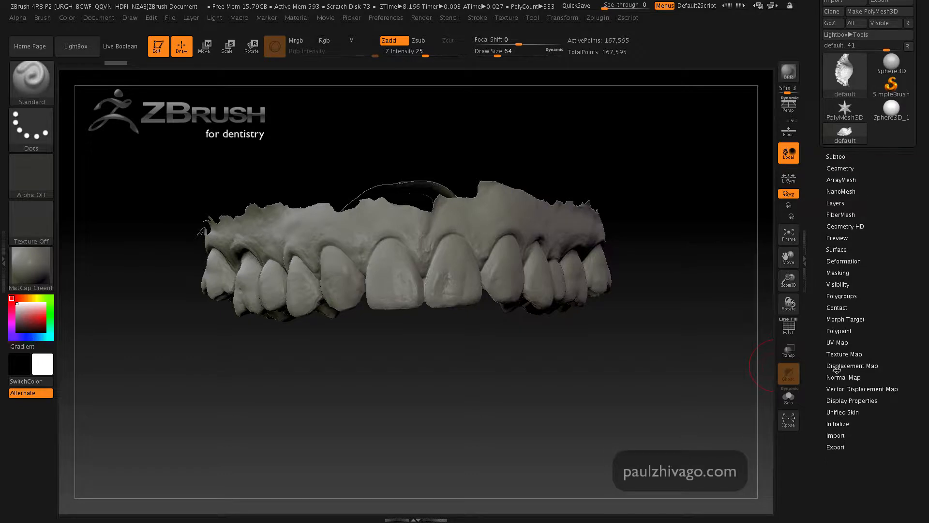
left_click(843, 272)
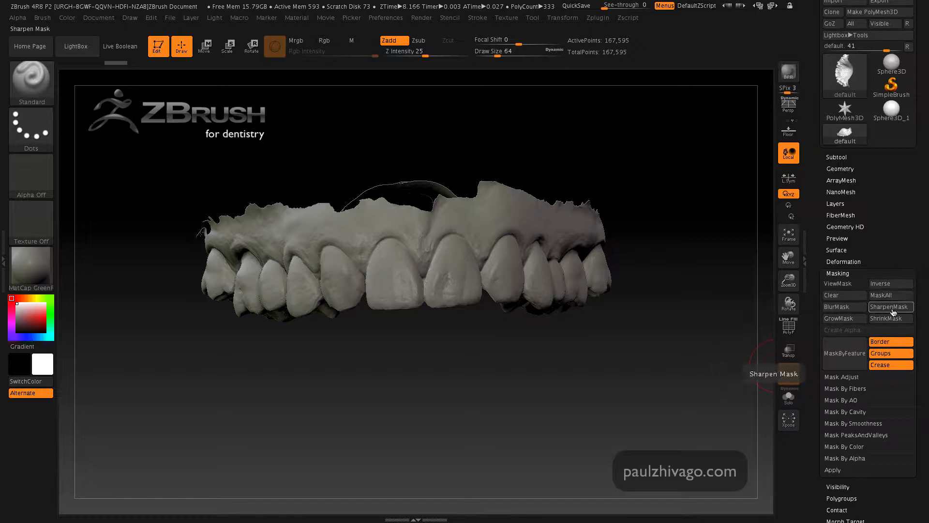
left_click(892, 355)
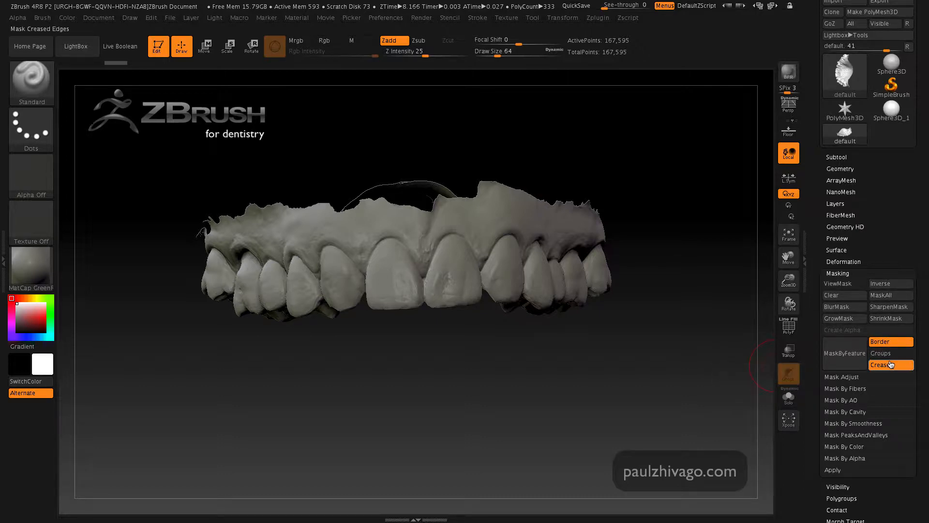
left_click(891, 365)
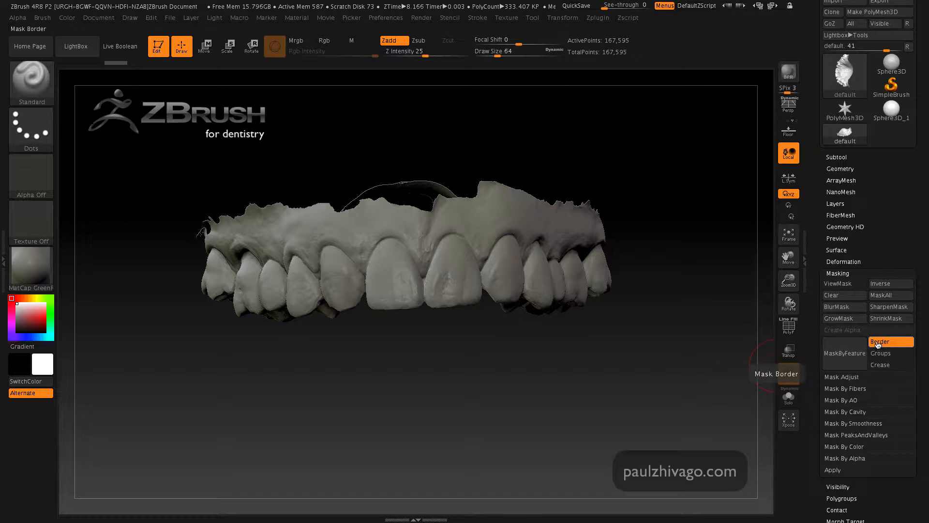
left_click(846, 354)
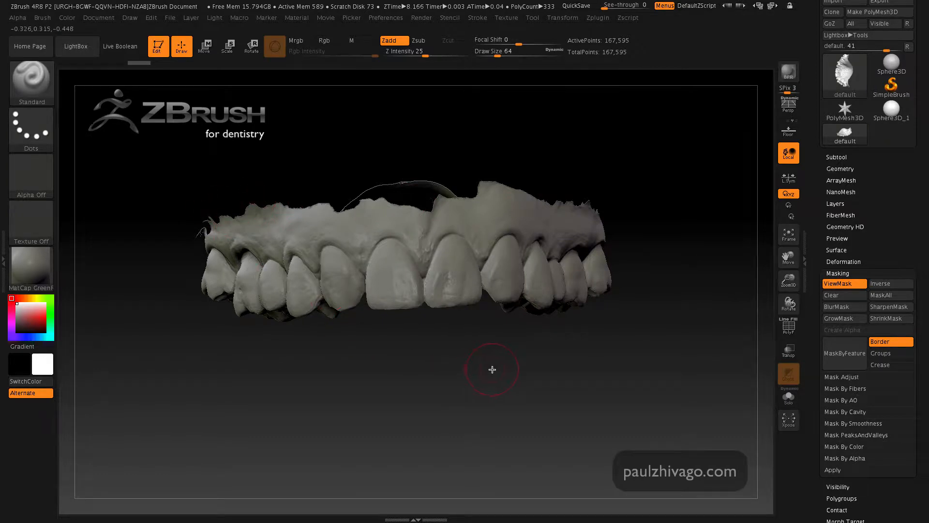
key("ctrl")
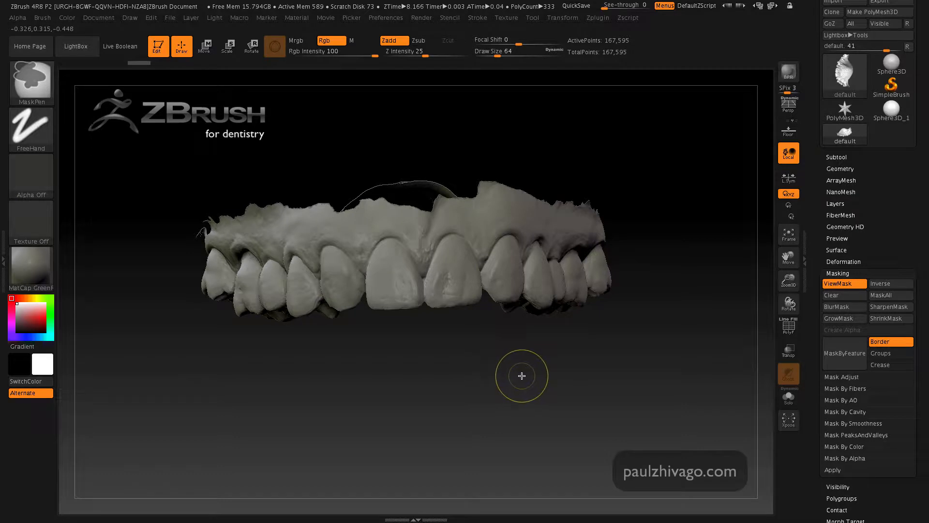
left_click(519, 376, "ctrl")
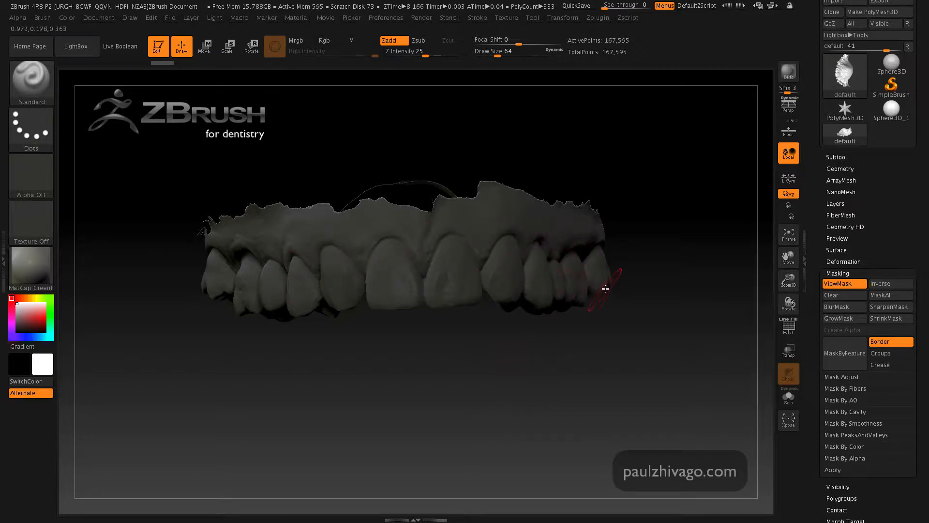
Step: Move the unmasked border straight up along Y to stretch a tall wall above the gums, clear the mask and return to Draw mode
left_click(203, 49)
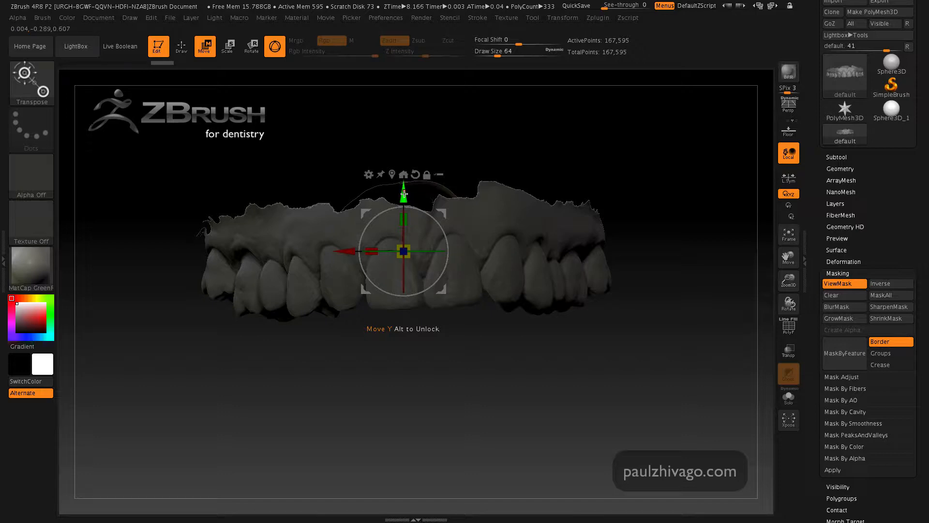
left_click_drag(404, 194, 394, 108)
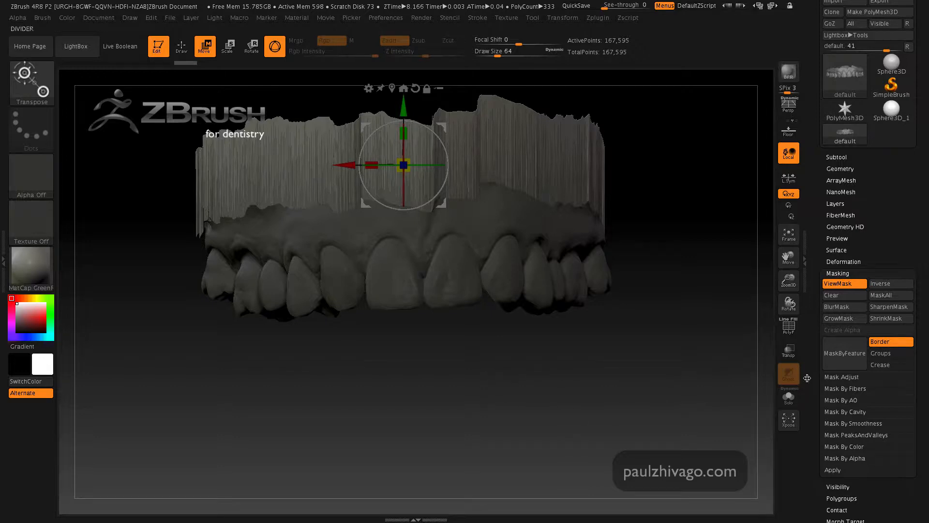
left_click(840, 295)
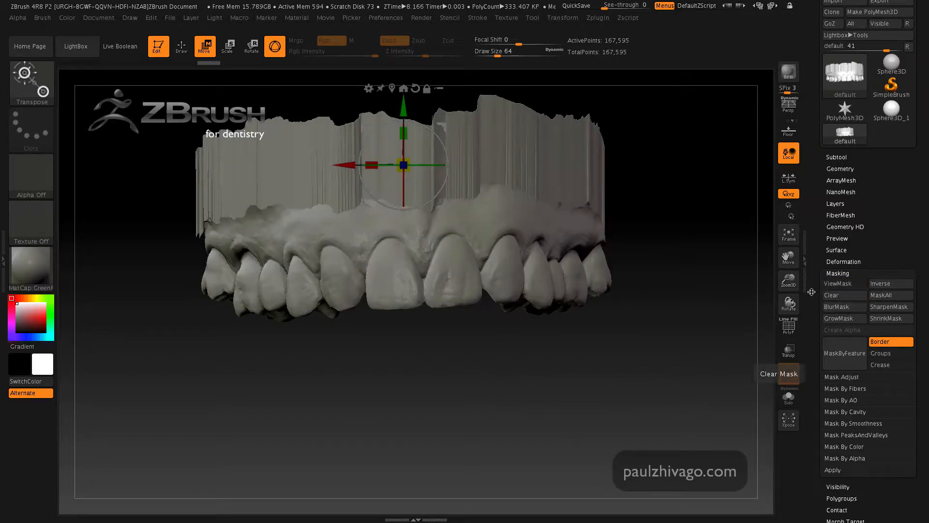
left_click(182, 47)
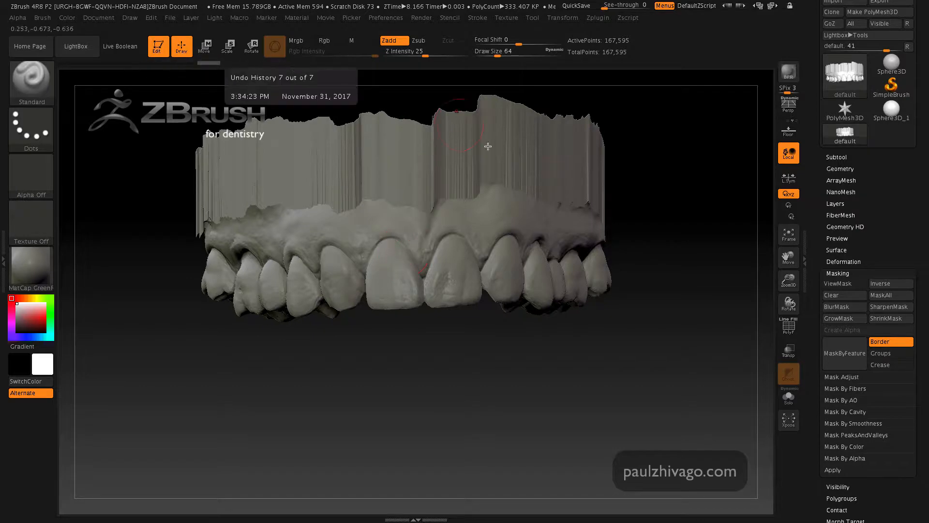
Step: Smooth the transition between the gums and the stretched wall across the front of the jaw with the Smooth brush
left_click_drag(789, 259, 804, 309)
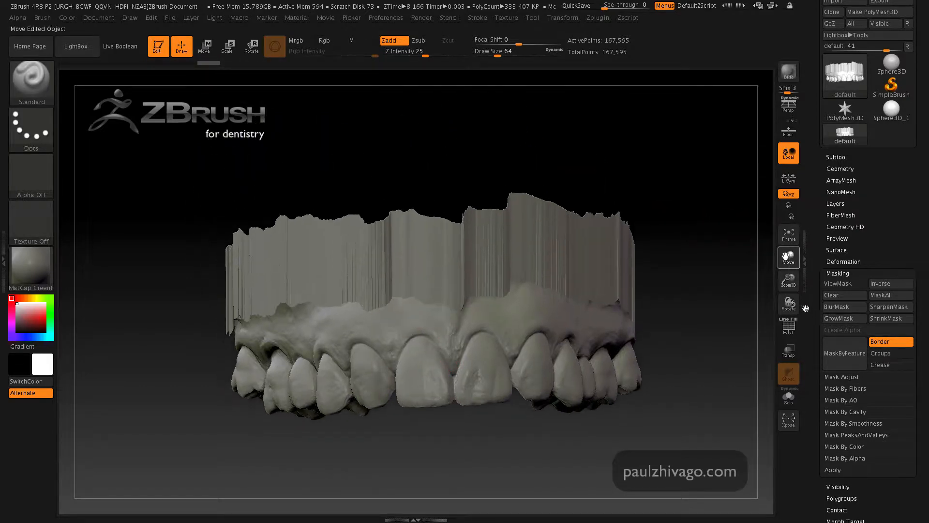
mouse_move(689, 395)
left_mouse_down()
mouse_move(665, 405)
mouse_move(660, 446)
mouse_move(691, 421)
mouse_move(655, 403)
mouse_move(685, 401)
left_mouse_up()
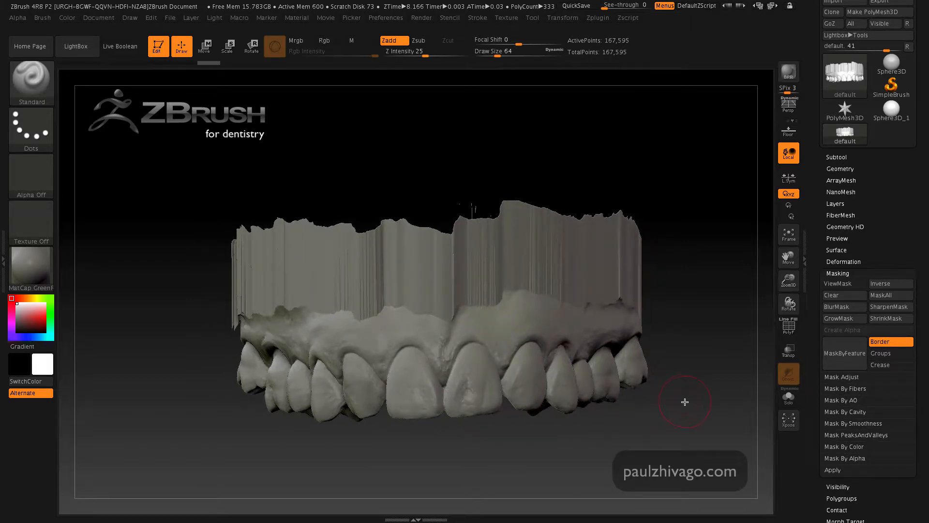
key("shift")
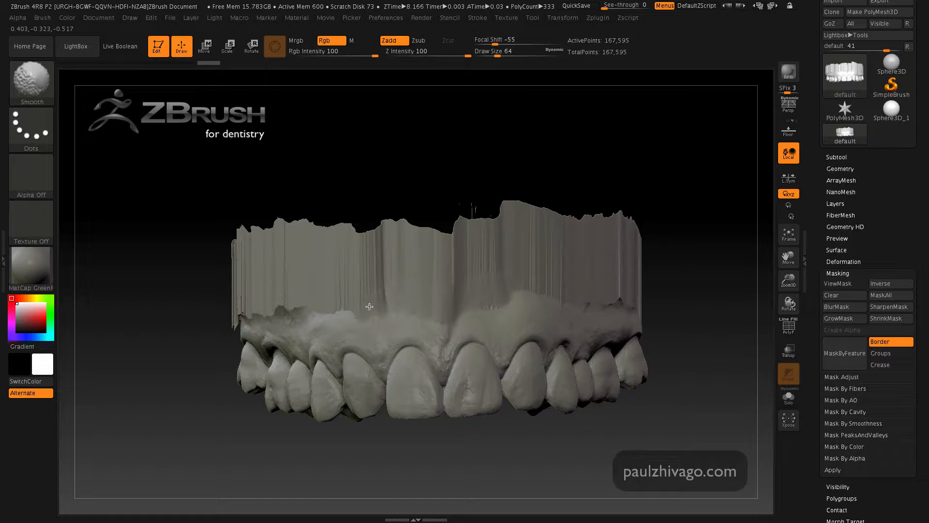
left_click_drag(297, 300, 235, 302, "shift")
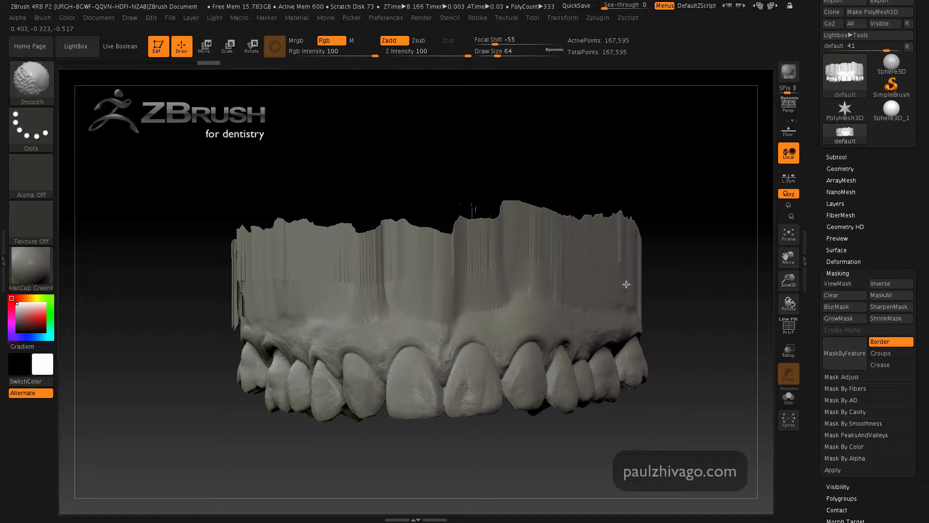
Step: Smooth the seam between the gums and wall above the patient's left molars and around that rear corner
left_click_drag(685, 317, 661, 345)
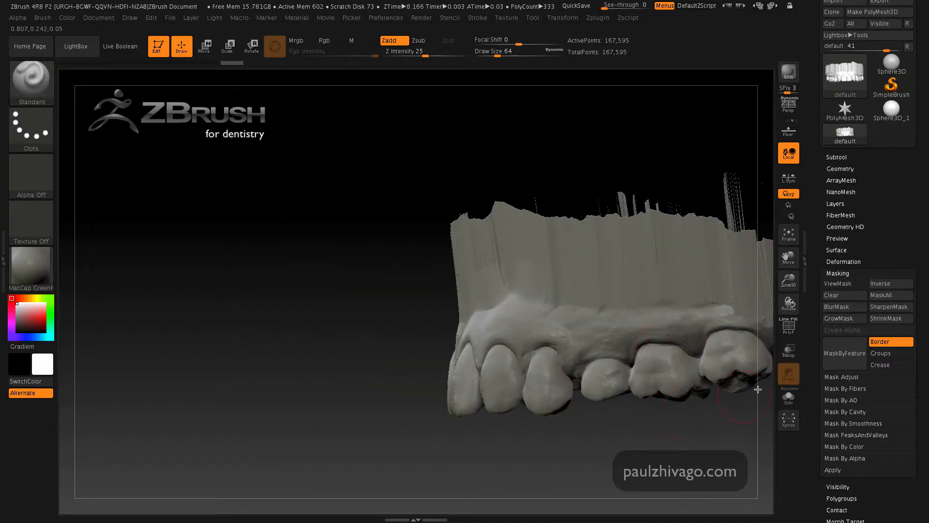
left_click_drag(789, 258, 661, 249)
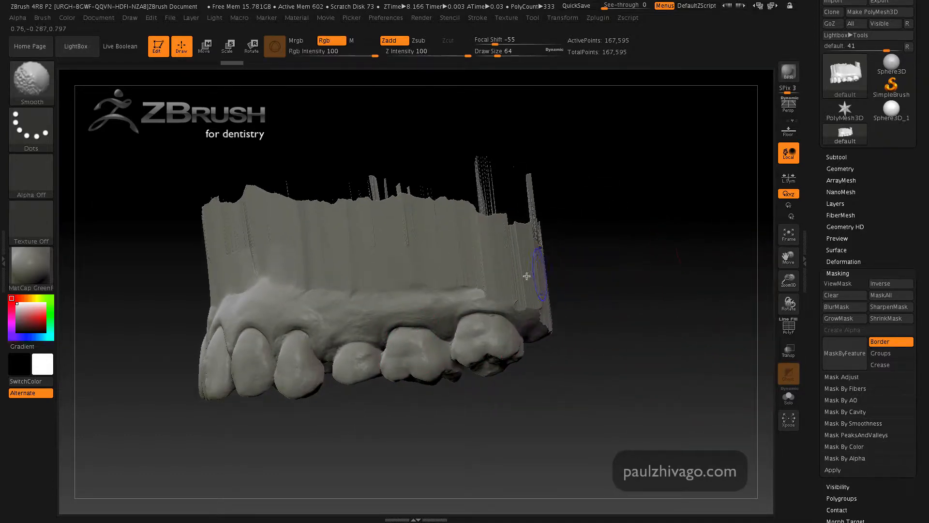
left_click_drag(501, 284, 482, 285, "shift")
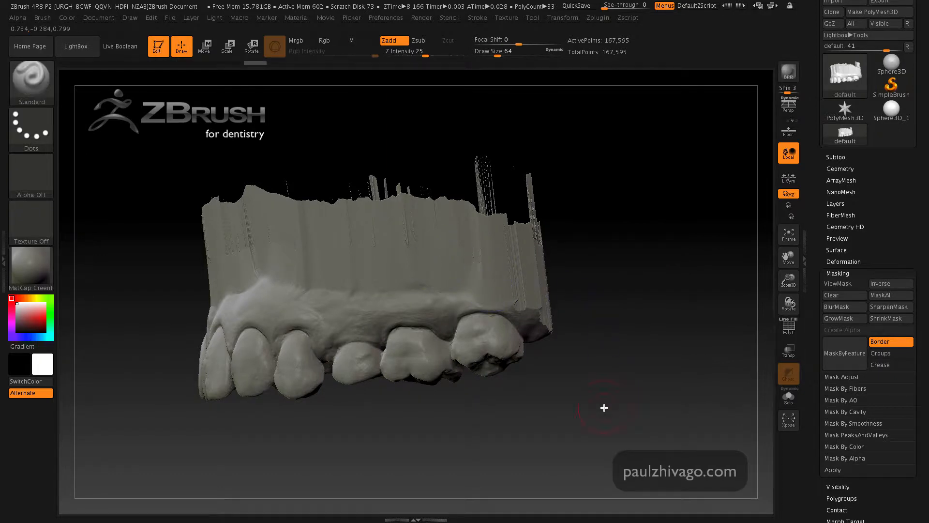
mouse_move(604, 407)
left_mouse_down()
mouse_move(583, 413)
mouse_move(538, 329)
left_mouse_up()
left_click_drag(506, 289, 502, 288, "shift")
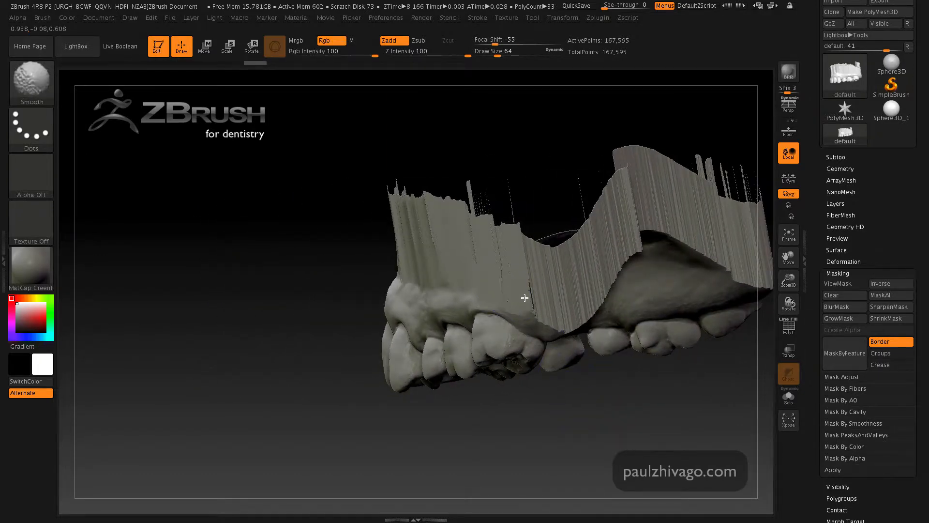
left_click_drag(562, 317, 552, 328, "shift")
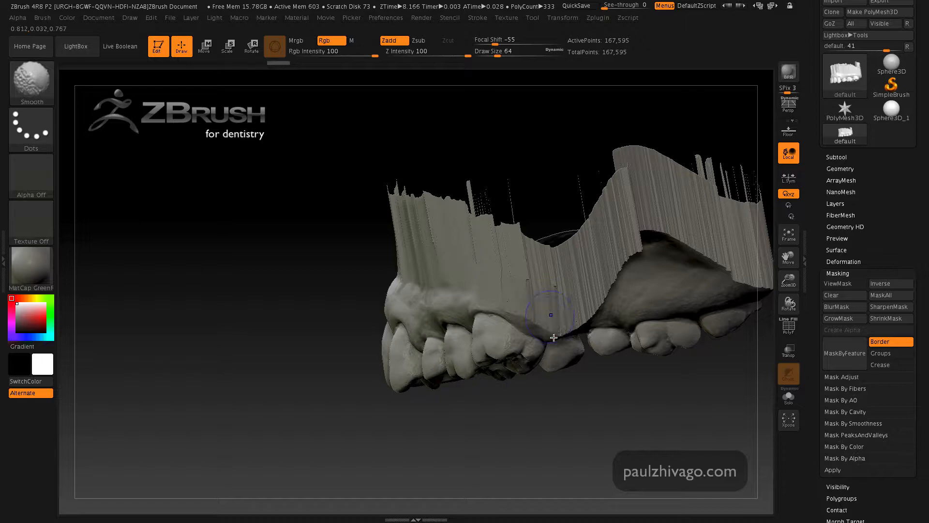
Step: Smooth the wall above the gums along the opposite side of the arch, on the patient's right
mouse_move(603, 438)
left_mouse_down()
mouse_move(564, 452)
mouse_move(563, 409)
mouse_move(663, 222)
mouse_move(615, 258)
mouse_move(632, 261)
mouse_move(435, 191)
mouse_move(359, 208)
left_mouse_up()
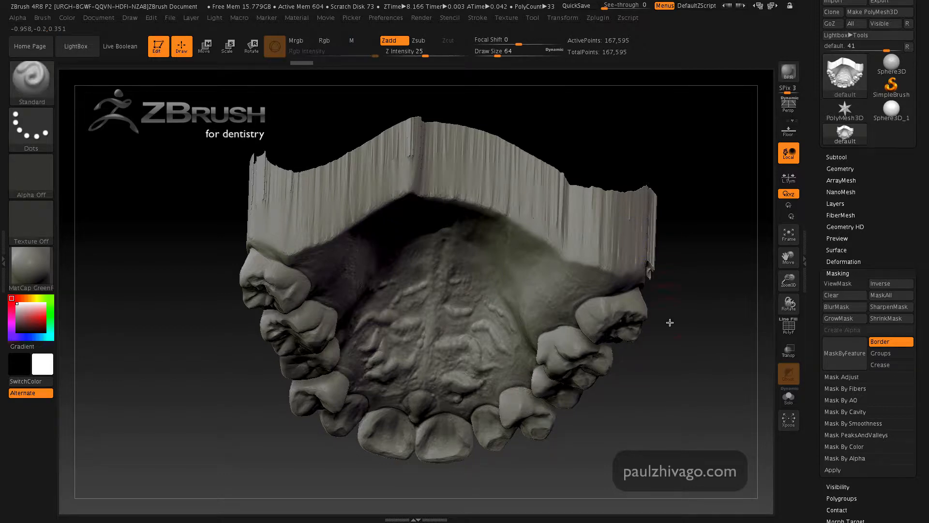
mouse_move(668, 321)
left_mouse_down()
mouse_move(658, 391)
mouse_move(764, 295)
mouse_move(735, 257)
mouse_move(628, 235)
left_mouse_up()
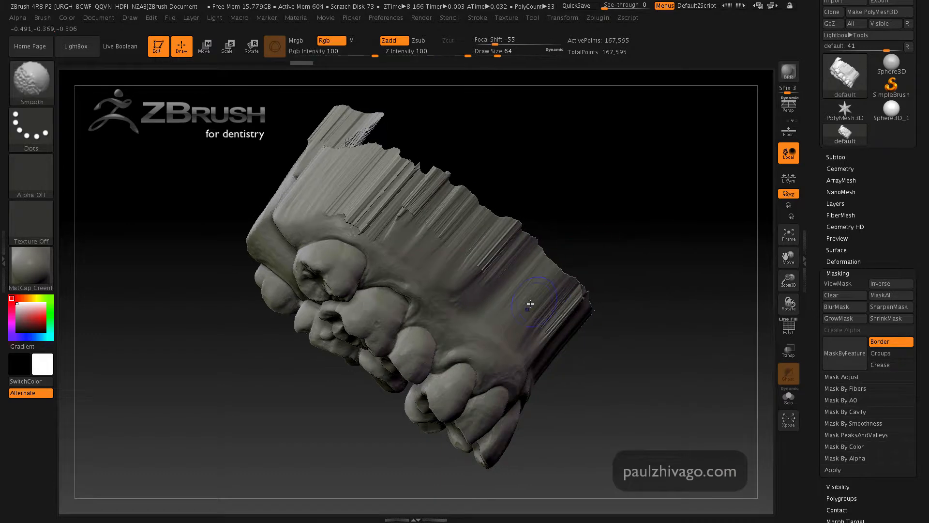
mouse_move(425, 248)
left_mouse_down("shift")
mouse_move(334, 209)
mouse_move(376, 221)
mouse_move(336, 187)
mouse_move(380, 191)
mouse_move(435, 247)
left_mouse_up("shift")
mouse_move(605, 367)
left_mouse_down()
mouse_move(632, 388)
mouse_move(620, 388)
left_mouse_up()
Step: Examine the stretched wall's polygons from the front with the polyframe display, and hide the polyframe again
left_click_drag(733, 429, 329, 401)
mouse_move(788, 256)
left_mouse_down()
mouse_move(672, 213)
mouse_move(678, 230)
mouse_move(695, 237)
left_mouse_up()
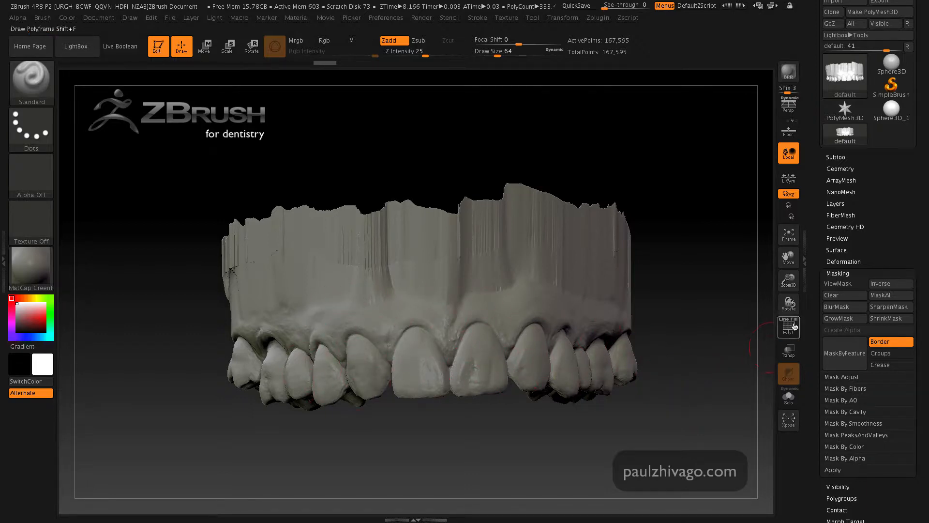
left_click(794, 325)
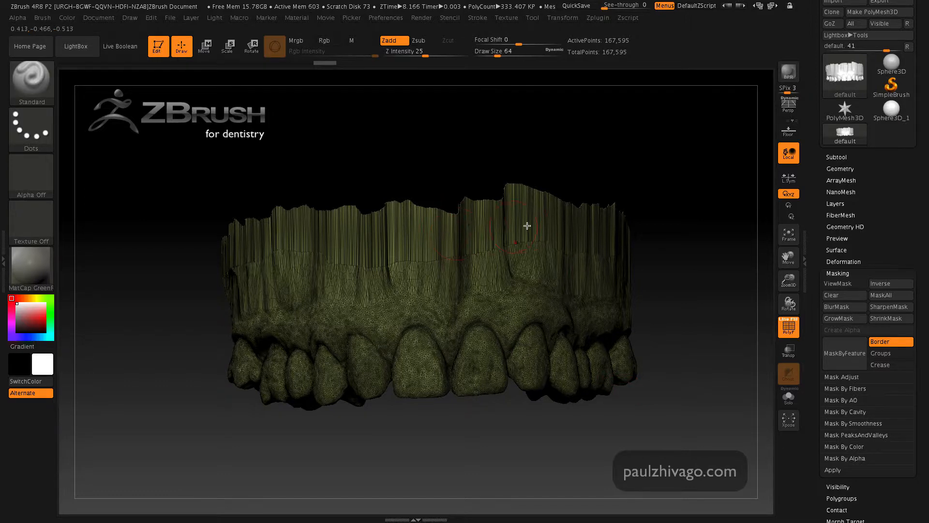
left_click(796, 331)
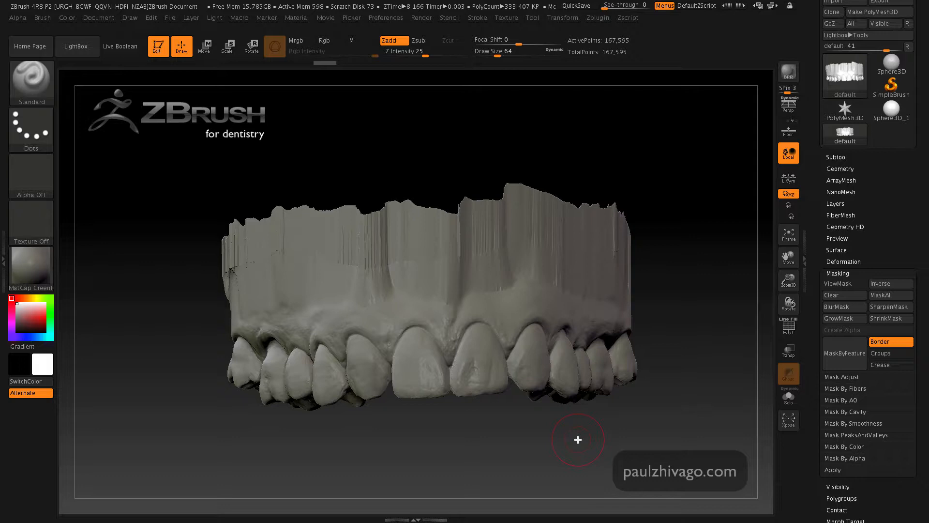
Step: Configure the subtool's Extract settings with Double off and a thickness of -0.05284
left_click(838, 156)
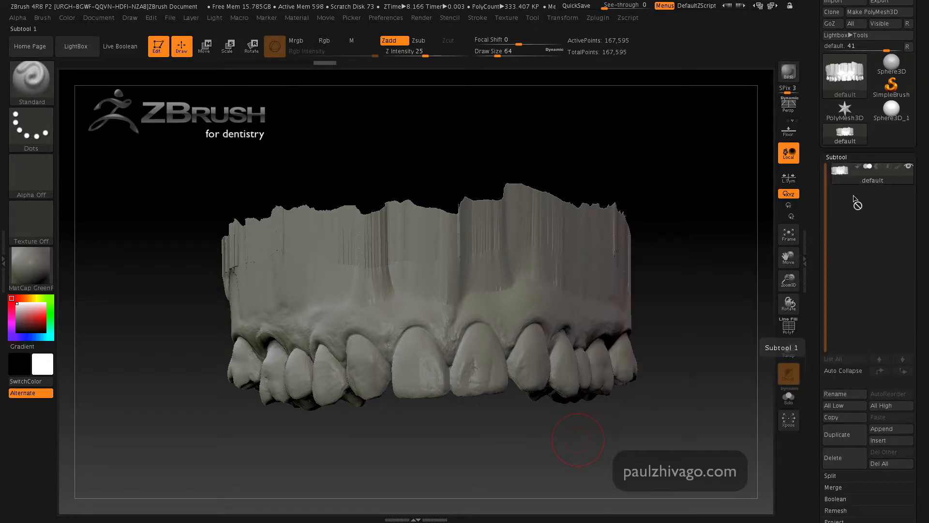
left_click_drag(816, 433, 811, 366)
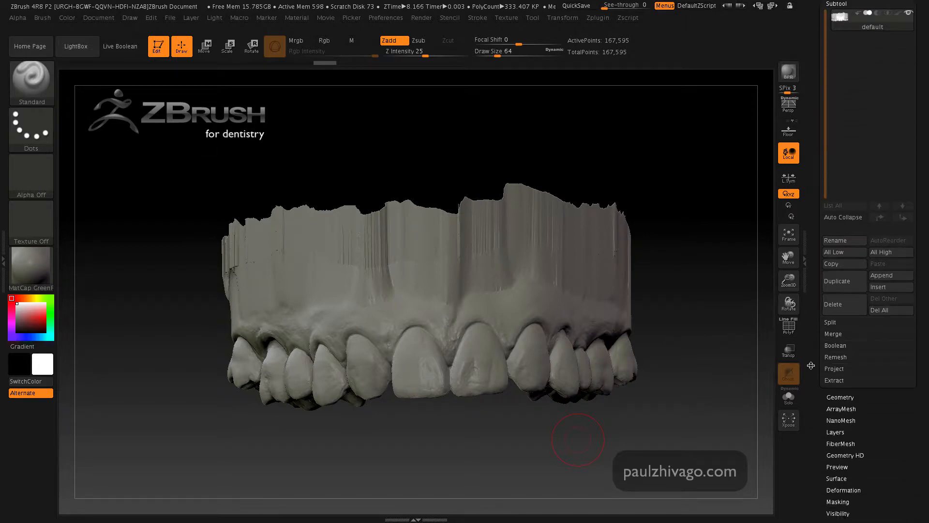
left_click(834, 380)
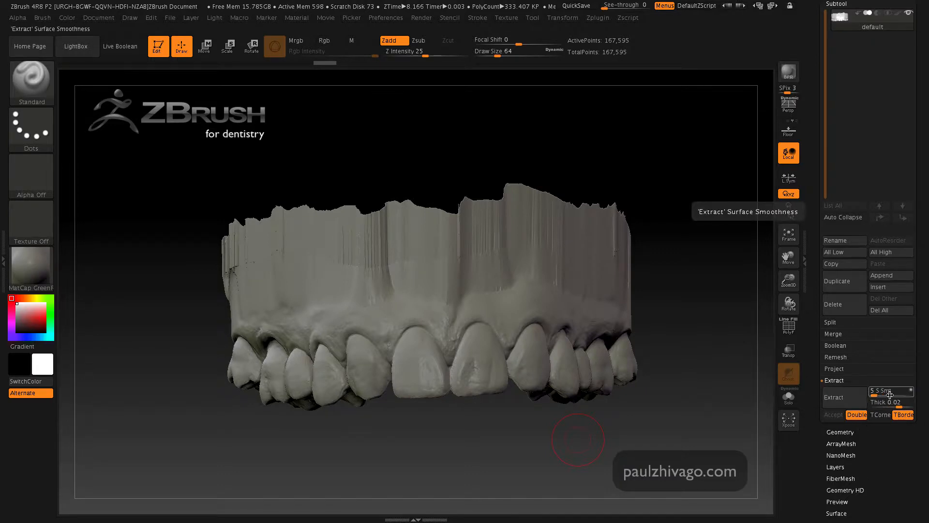
left_click(858, 415)
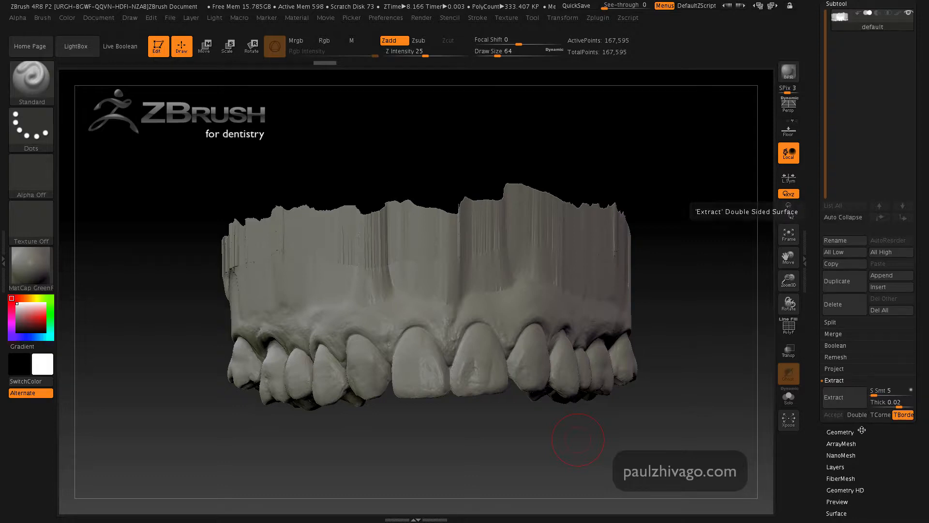
left_click(896, 406)
left_click_drag(896, 406, 882, 410)
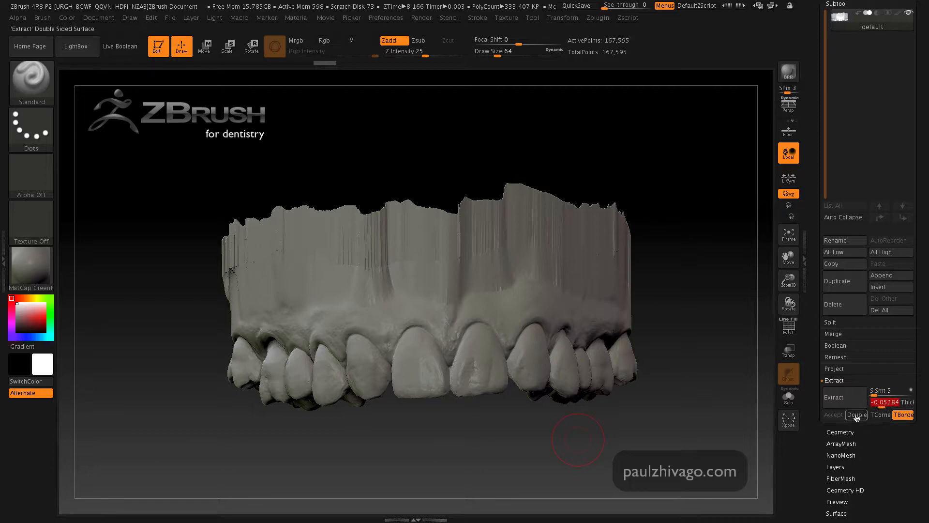
Step: Extract a thickened shell from the jaw scan and accept it as a new subtool
left_click(854, 401)
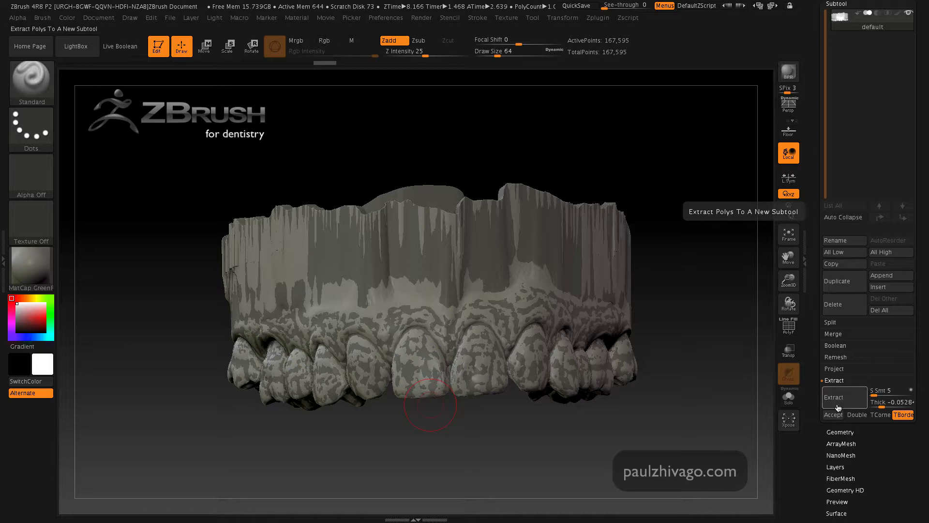
left_click_drag(683, 343, 679, 399)
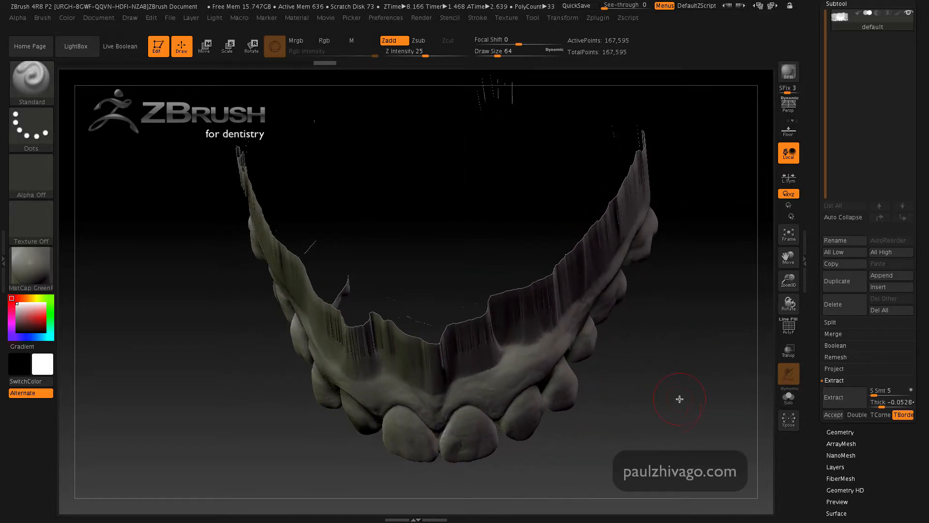
left_click_drag(672, 432, 674, 404)
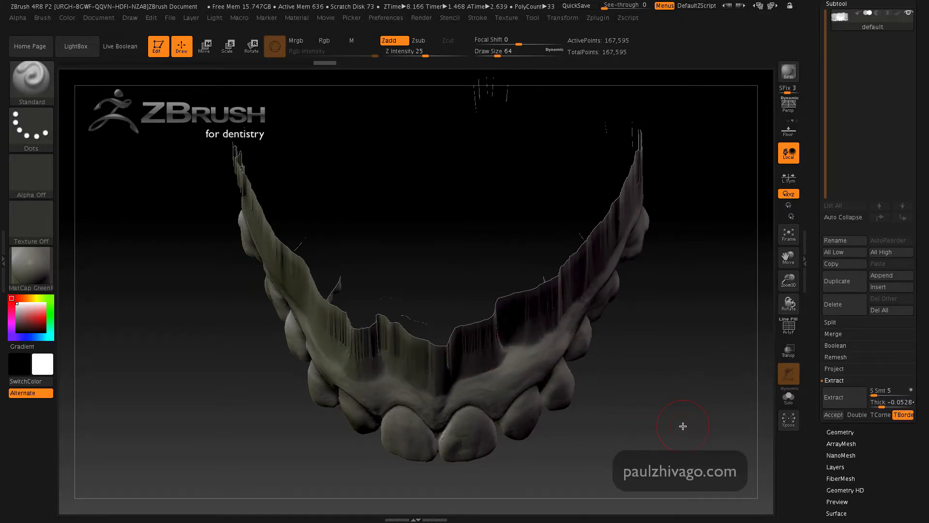
left_click(849, 399)
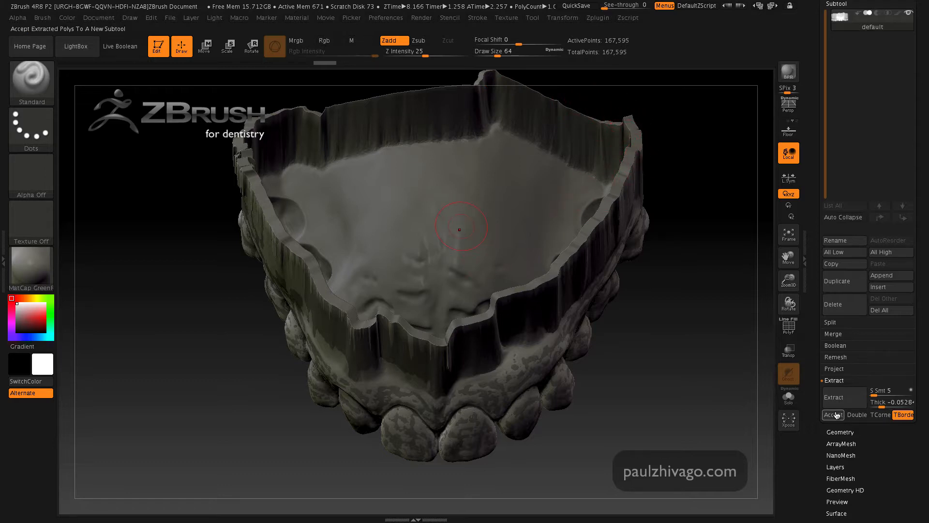
left_click(833, 414)
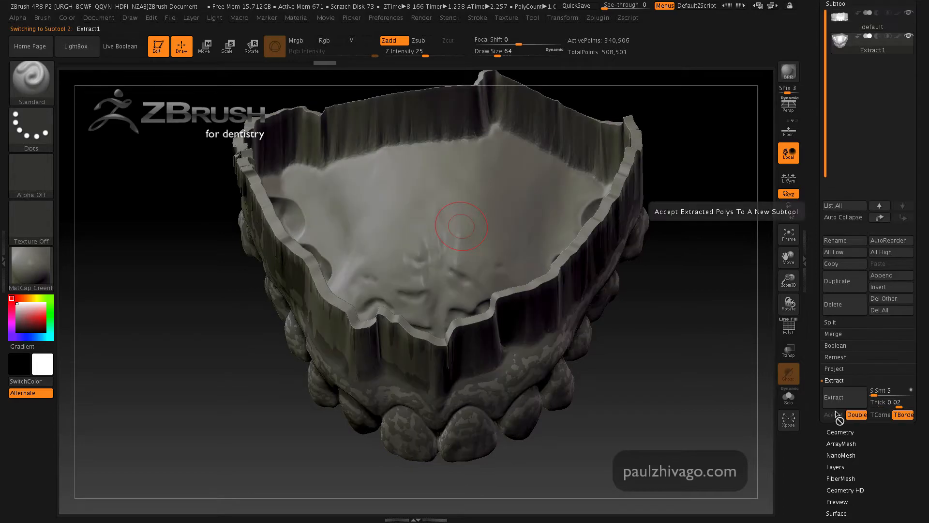
Step: Hide the original scan subtool so only the extracted shell is displayed
mouse_move(881, 53)
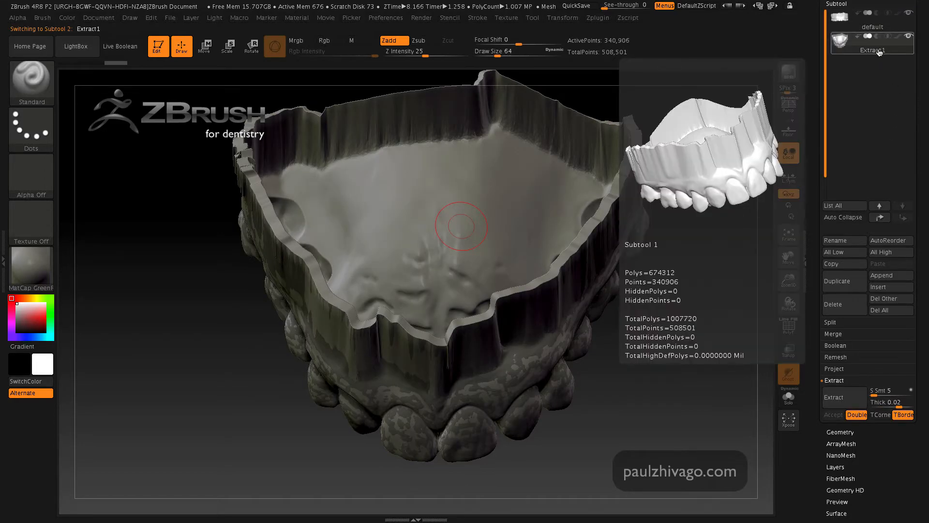
left_click_drag(811, 69, 821, 97)
mouse_move(911, 67)
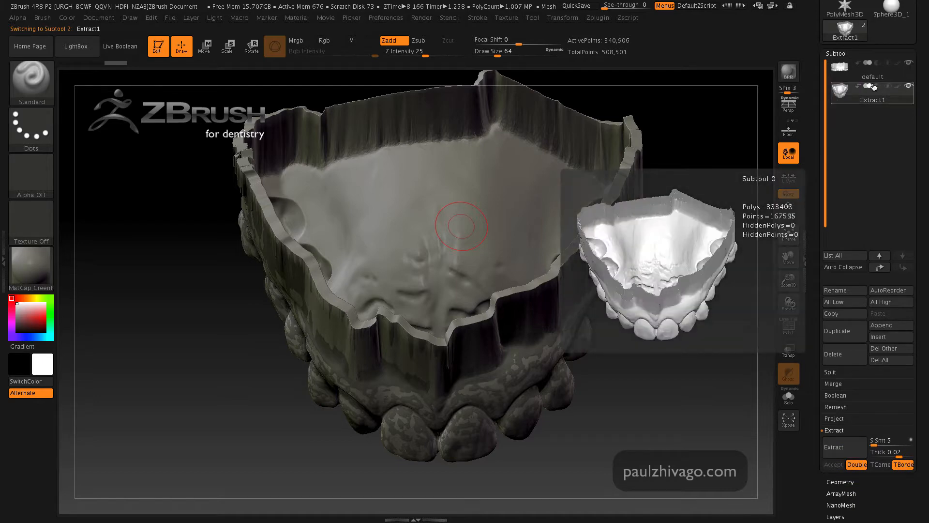
left_click(909, 64)
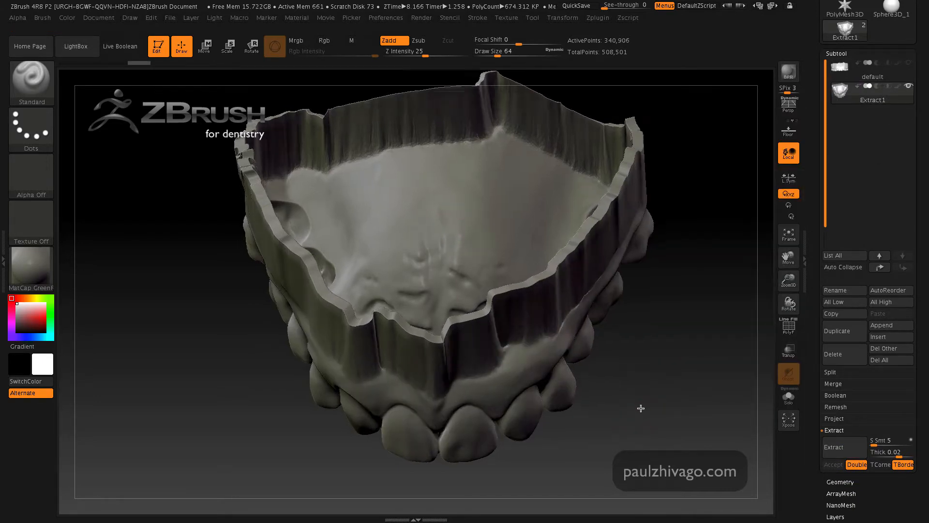
Step: Clip the shell's uneven upper wall flat in front view with the ClipRect brush, keeping the teeth and gums inside the rectangle
left_click_drag(641, 408, 649, 363)
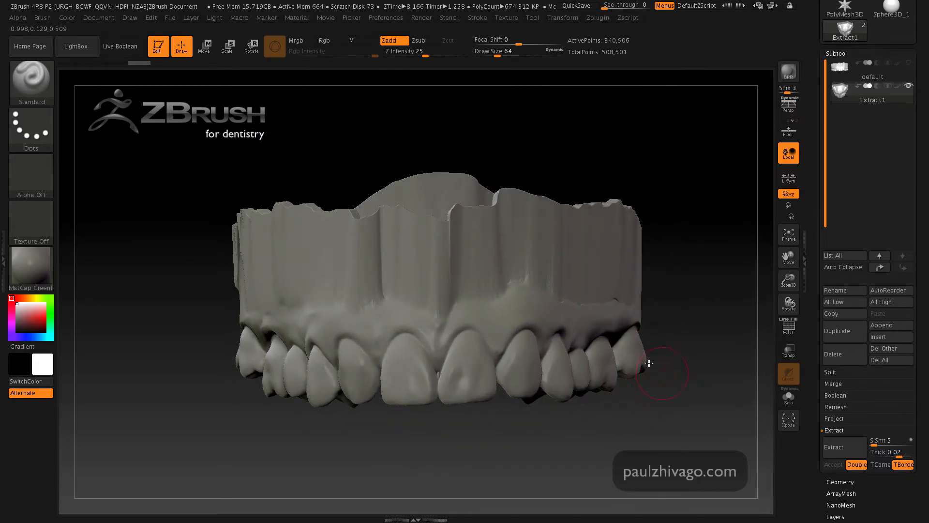
left_click(32, 83)
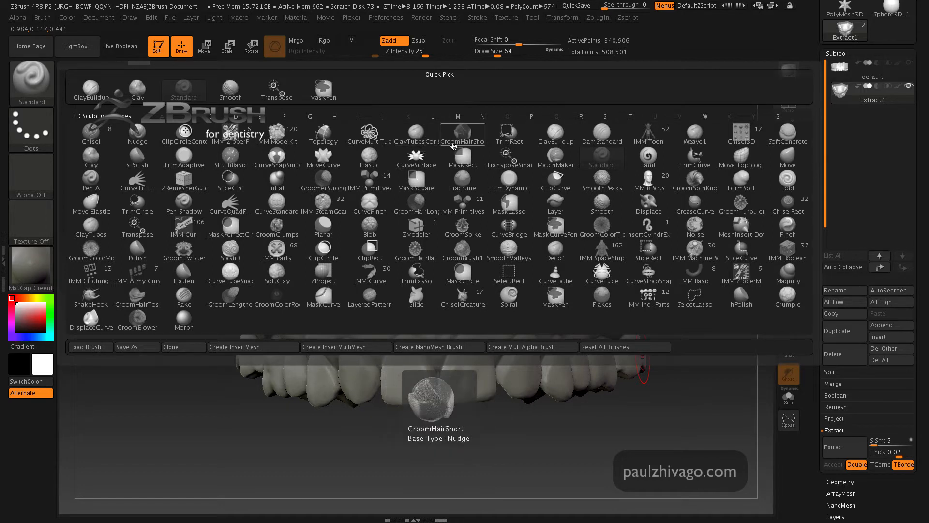
left_click(371, 251)
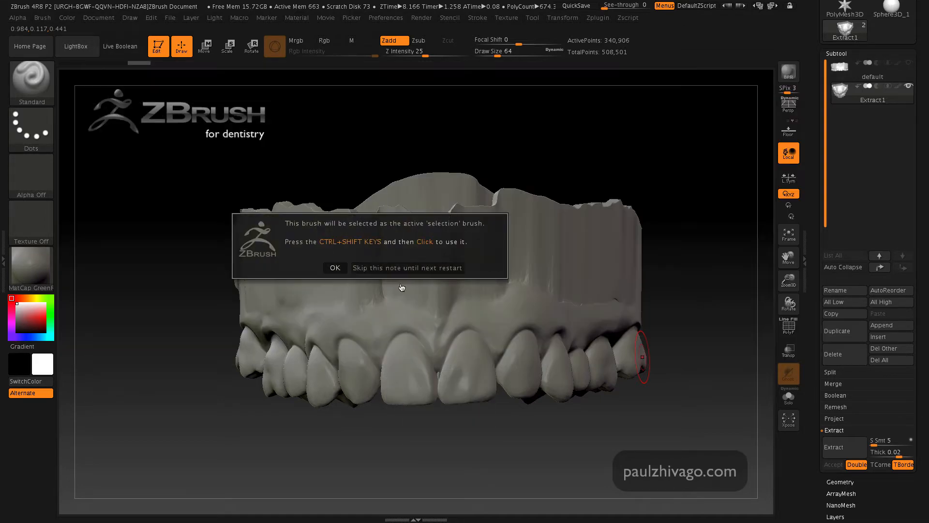
left_click(335, 269)
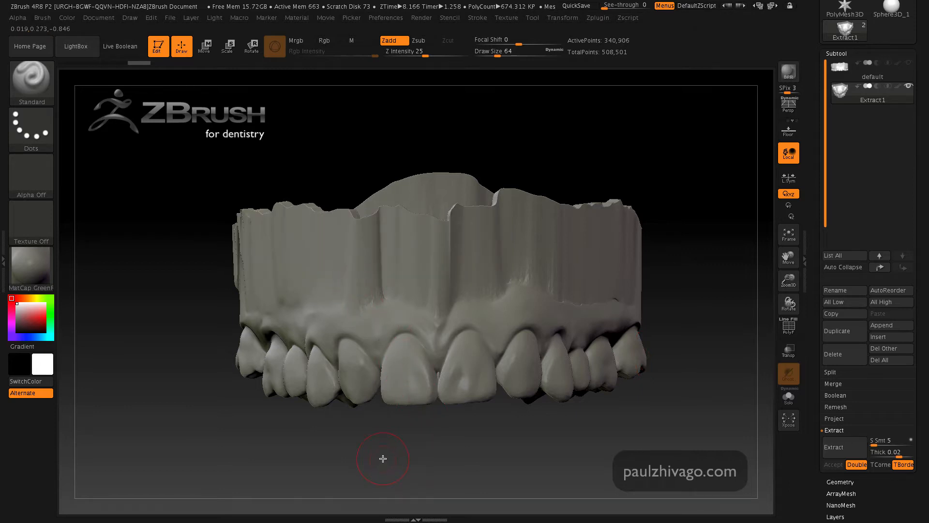
key("ctrl+shift")
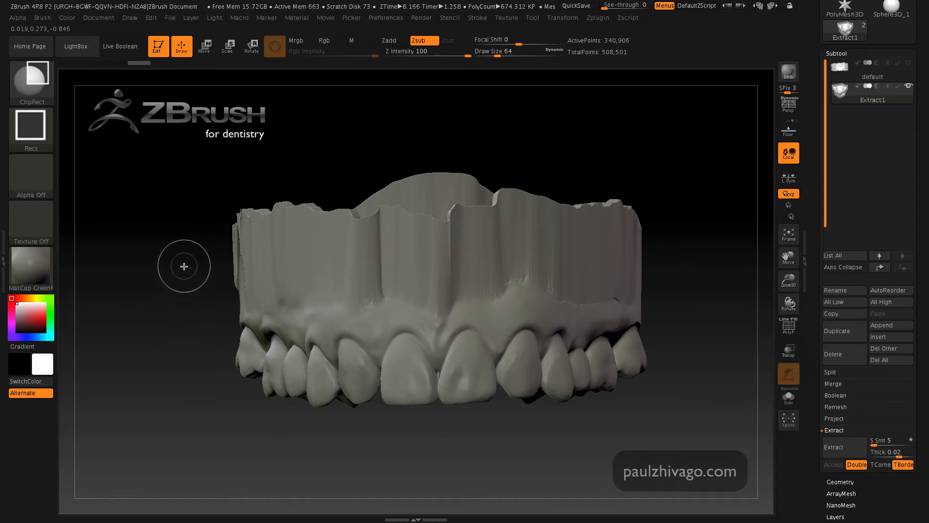
left_click_drag(185, 265, 714, 433, "ctrl+shift")
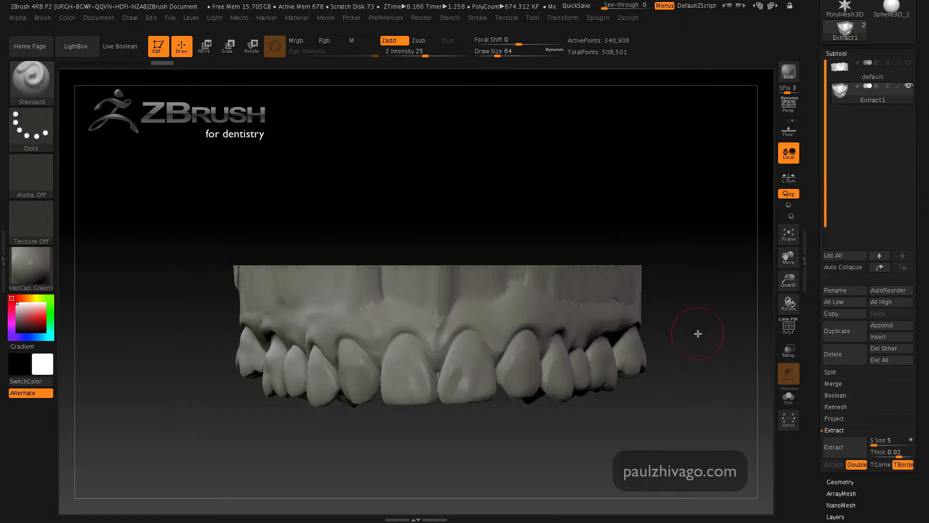
Step: Examine the clipped model from the biting surface, the open base side and the front
left_click_drag(698, 334, 694, 205)
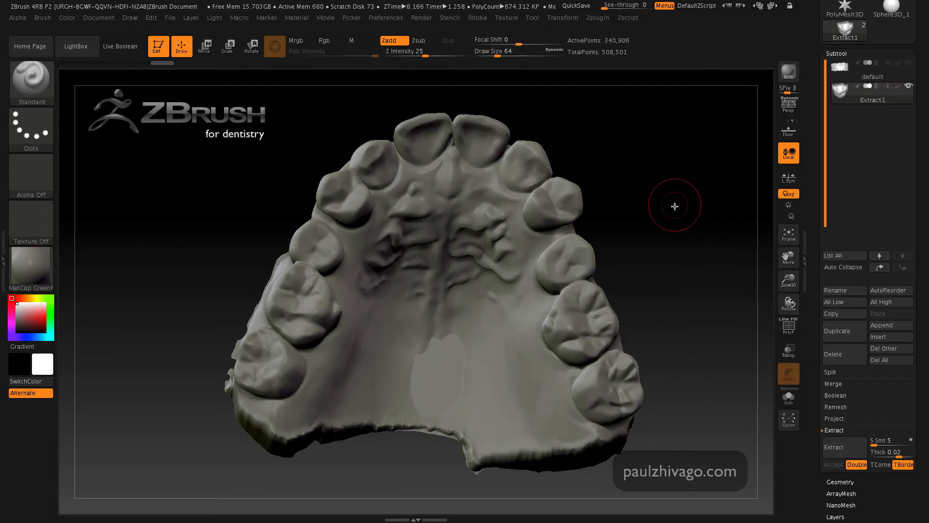
left_click_drag(675, 207, 671, 363)
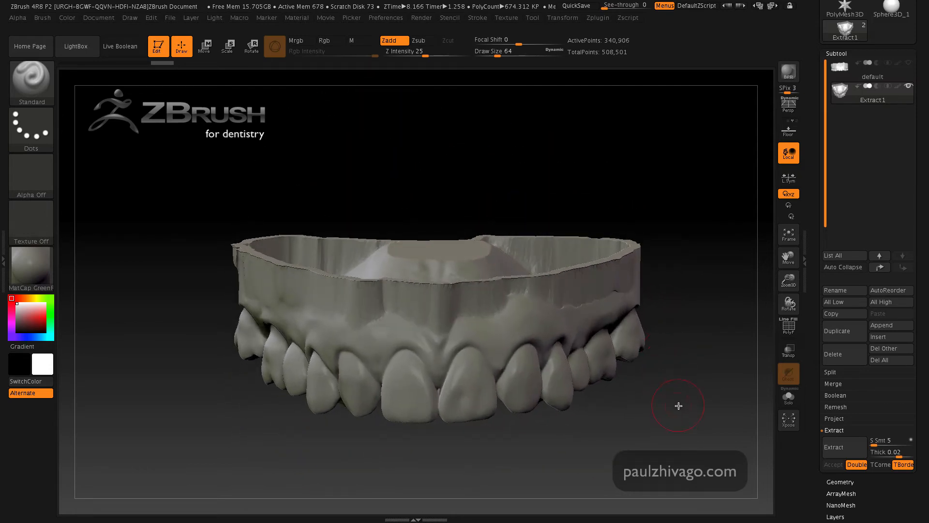
mouse_move(678, 406)
left_mouse_down()
mouse_move(645, 427)
mouse_move(677, 458)
mouse_move(676, 321)
mouse_move(677, 410)
left_mouse_up()
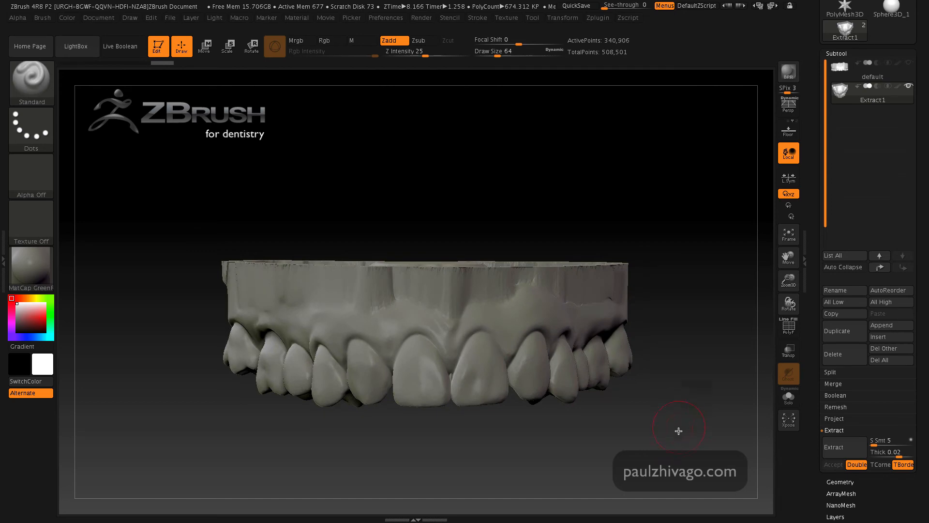
key("shift")
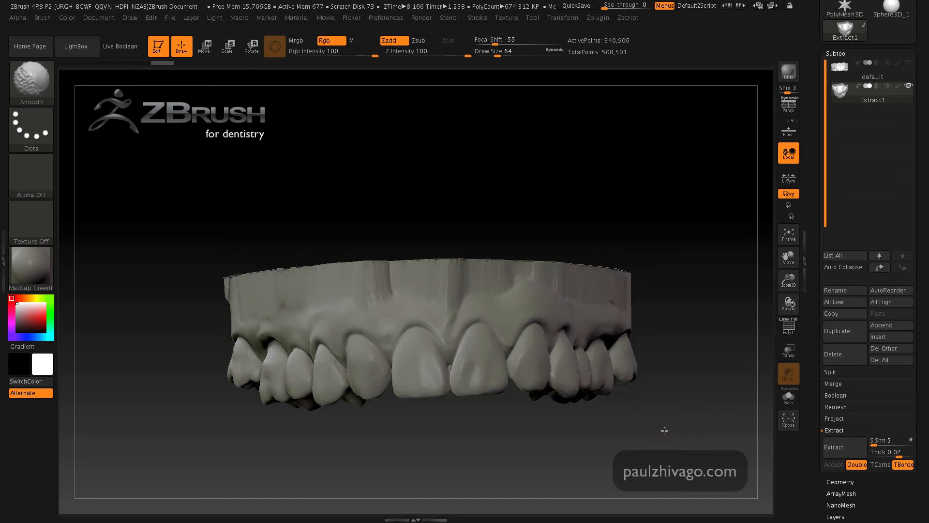